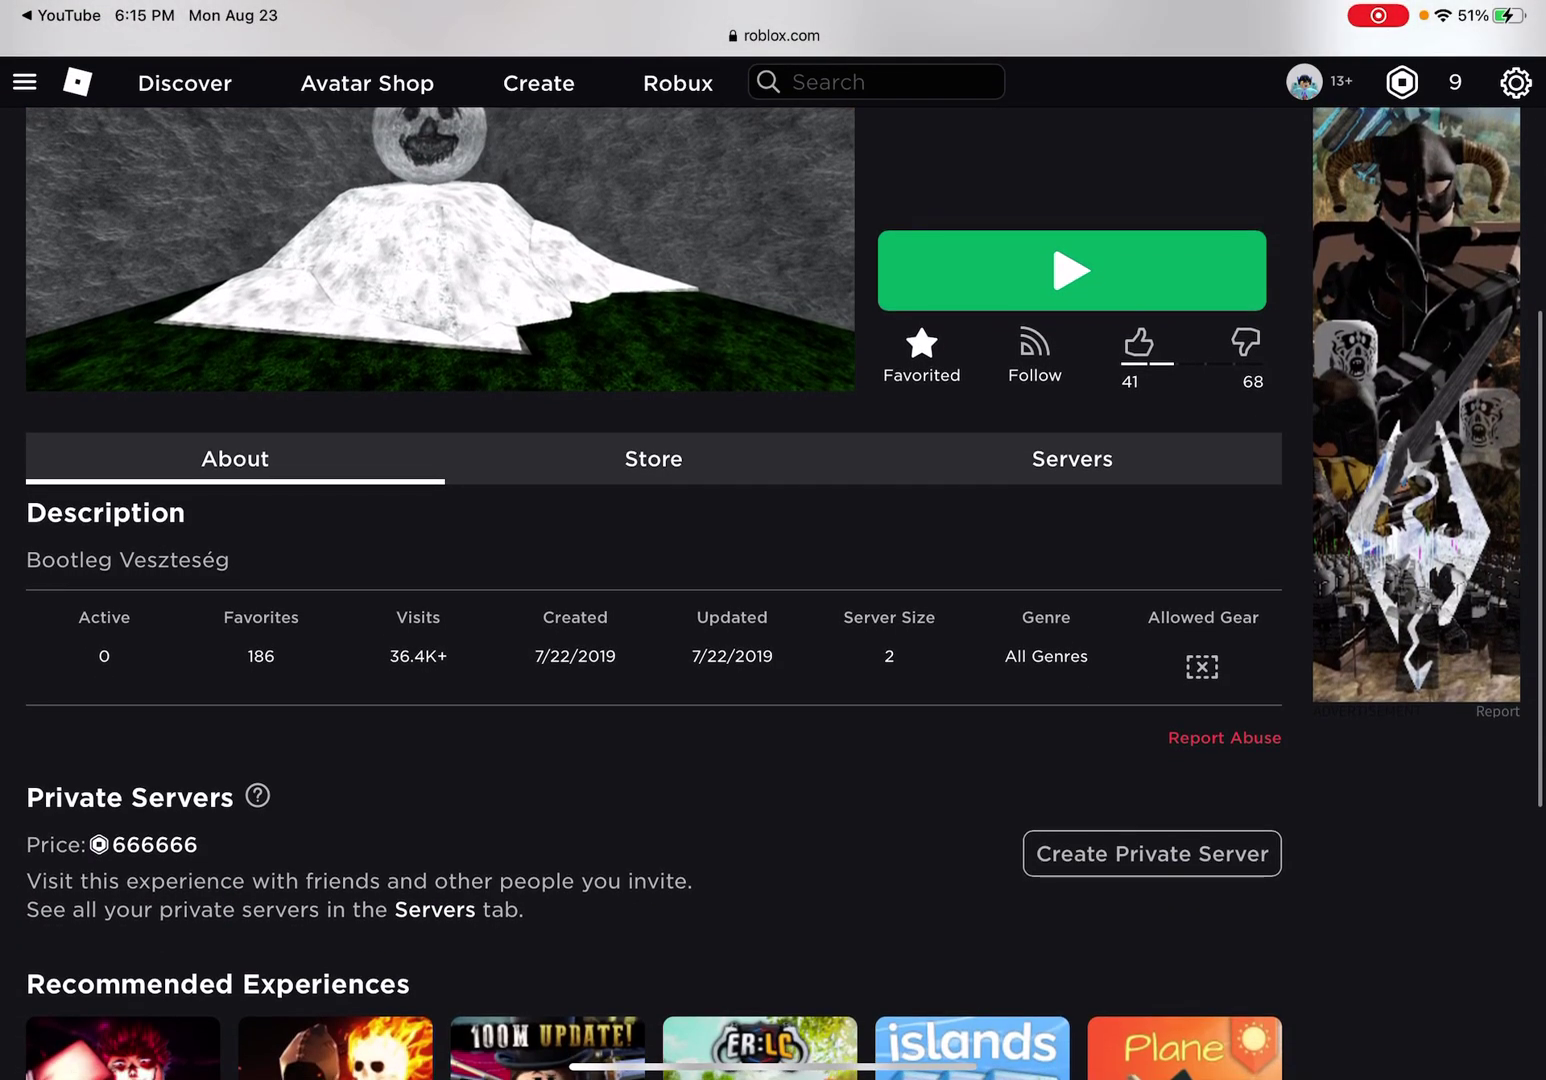
{"action": "scroll", "coordinate": [653, 603], "scroll_direction": "down", "scroll_amount": 2}
Go from Safari's Bootleg Veszteség page to the iPad home screen, back to Safari, then home again.
{"action": "key", "text": "super+h"}
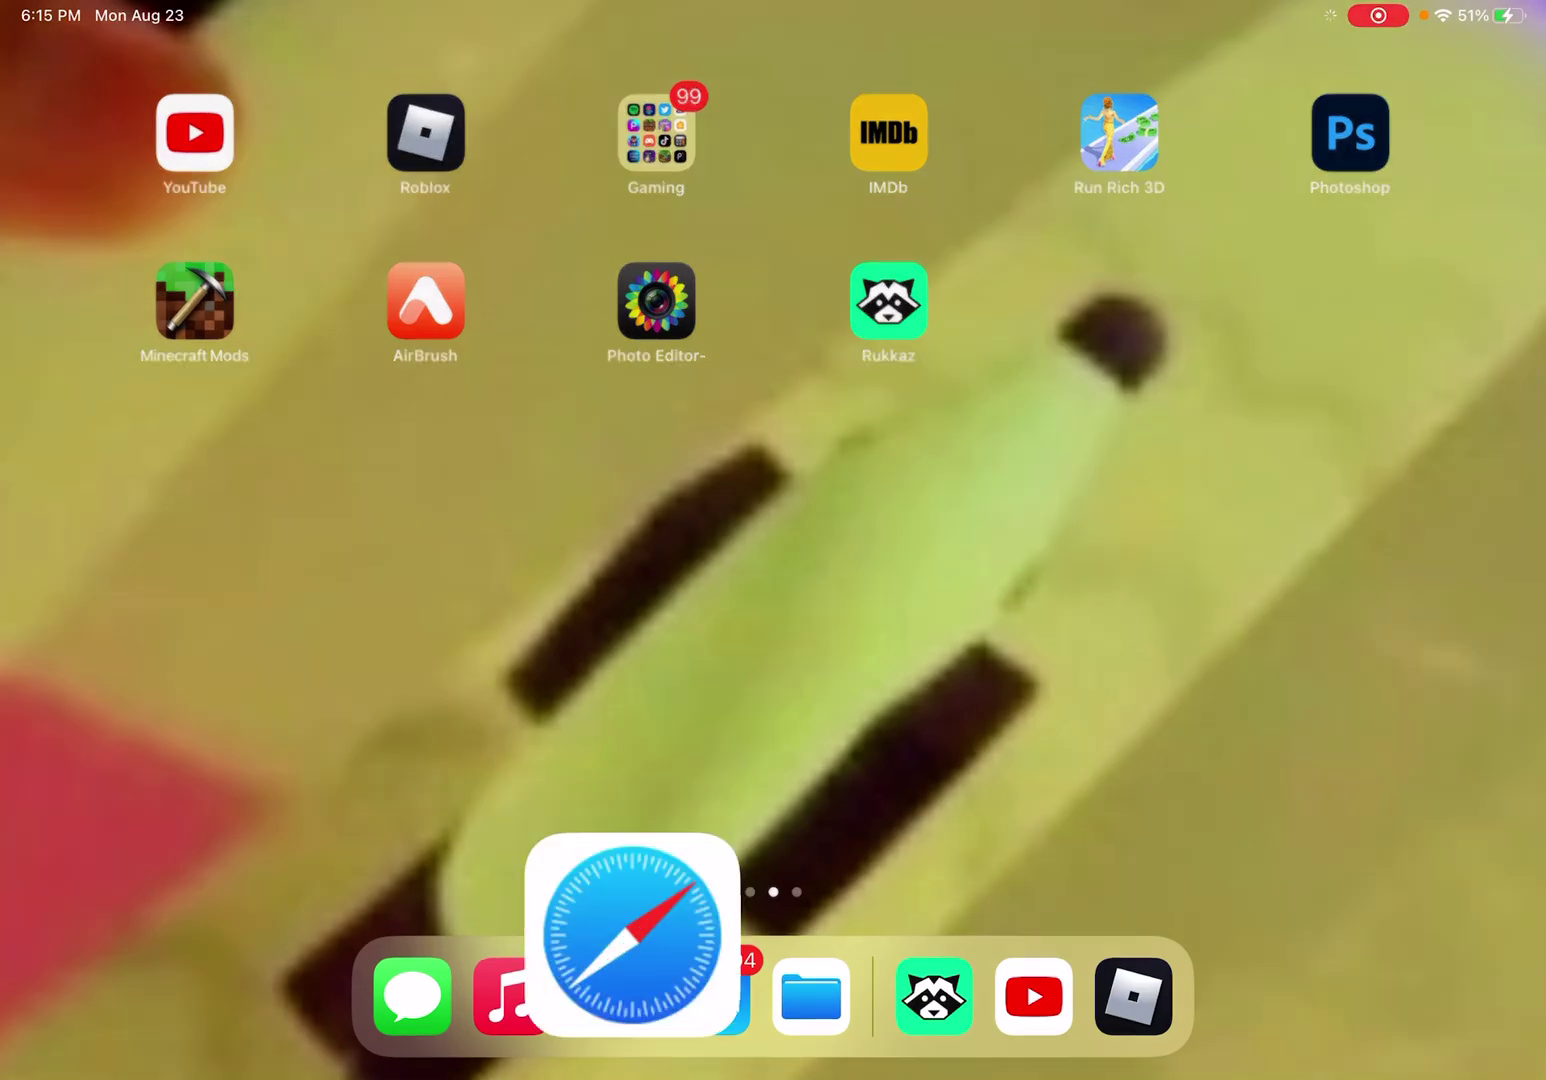
{"action": "left_click", "coordinate": [615, 991]}
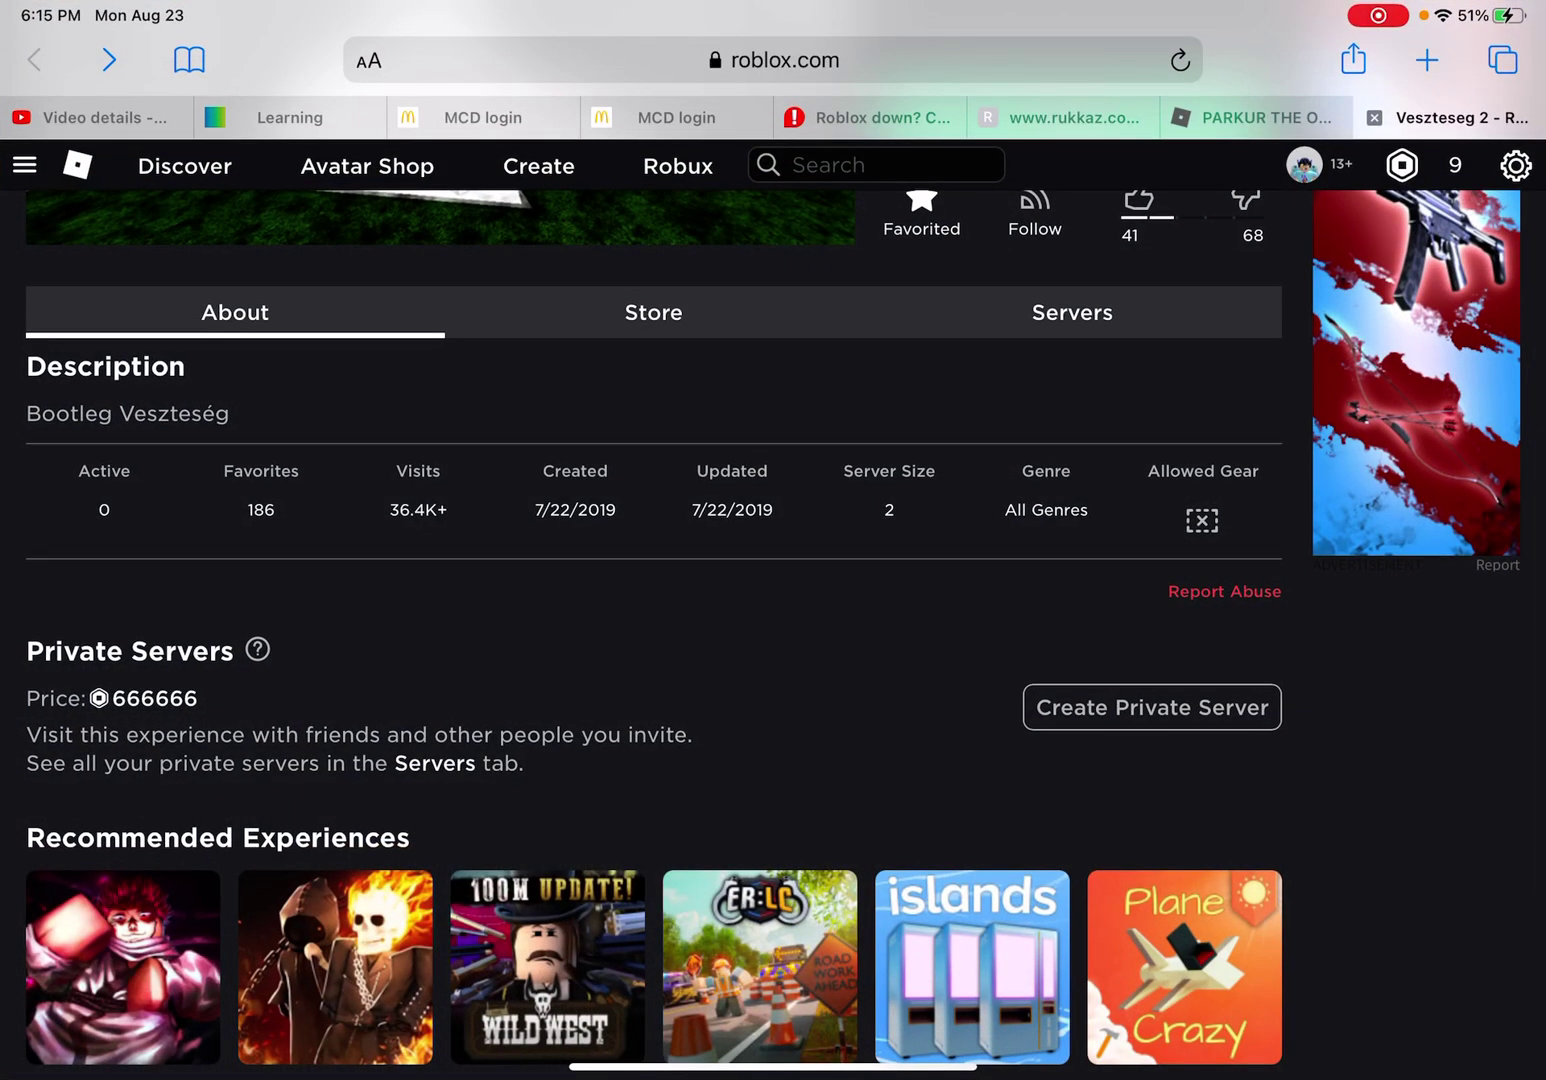
{"action": "key", "text": "super+h"}
{"action": "left_click", "coordinate": [891, 297]}
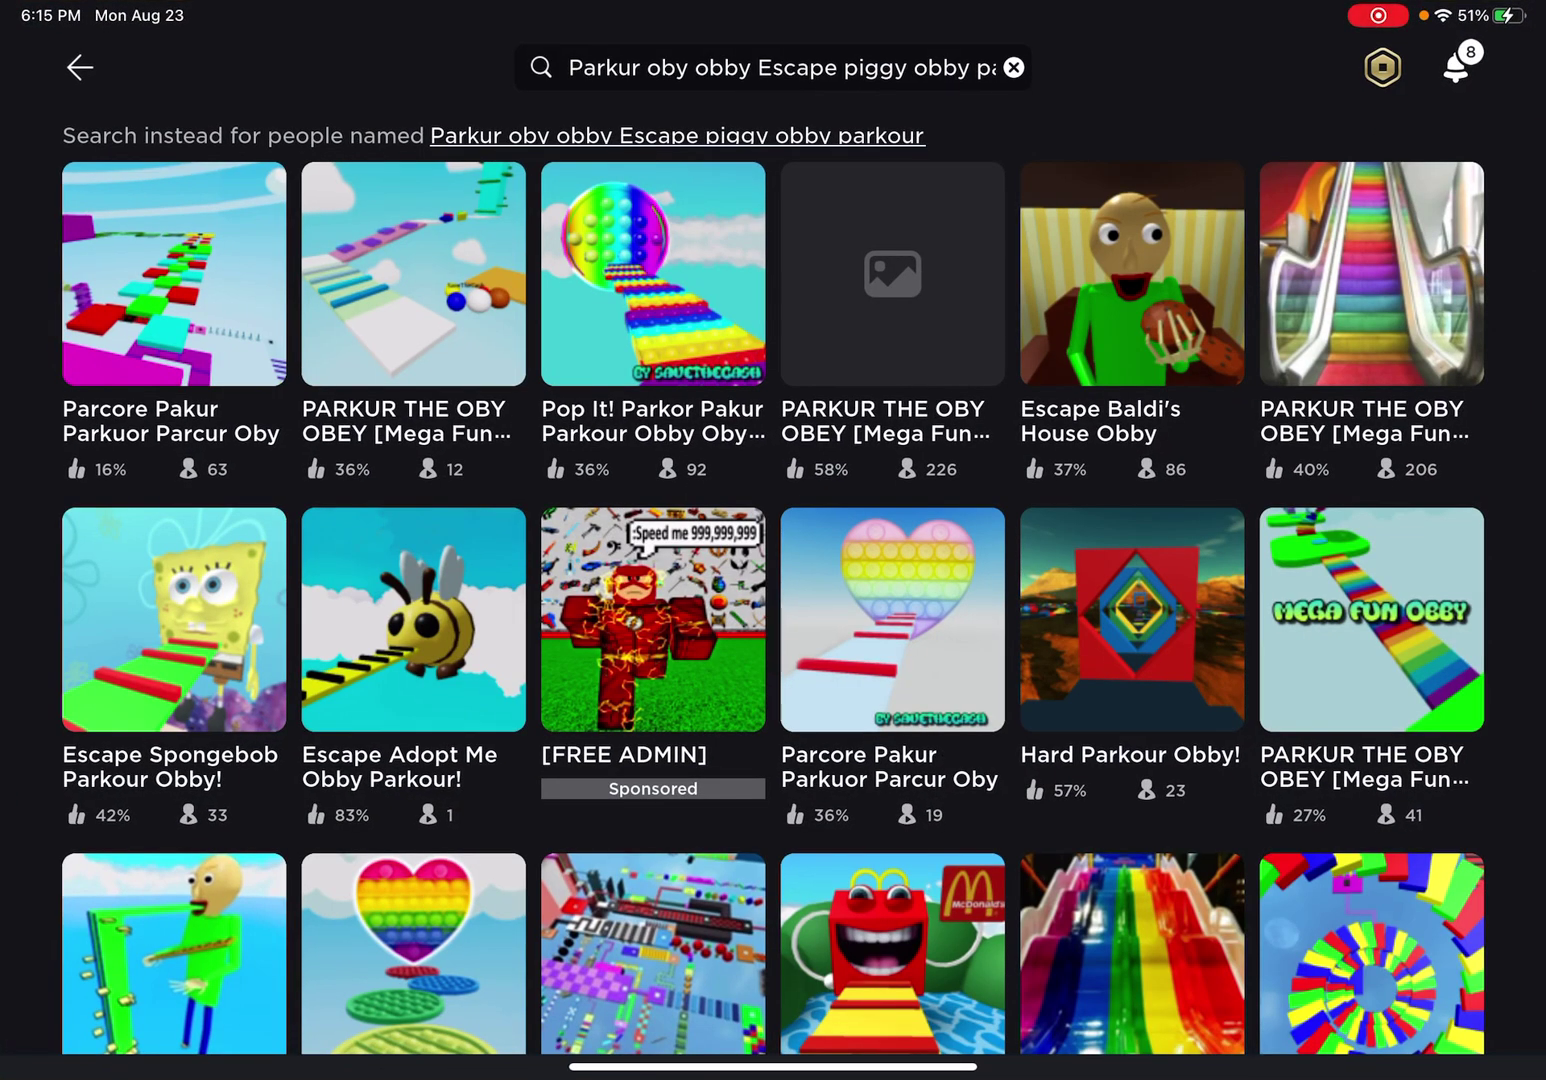
{"action": "key", "text": "super+h"}
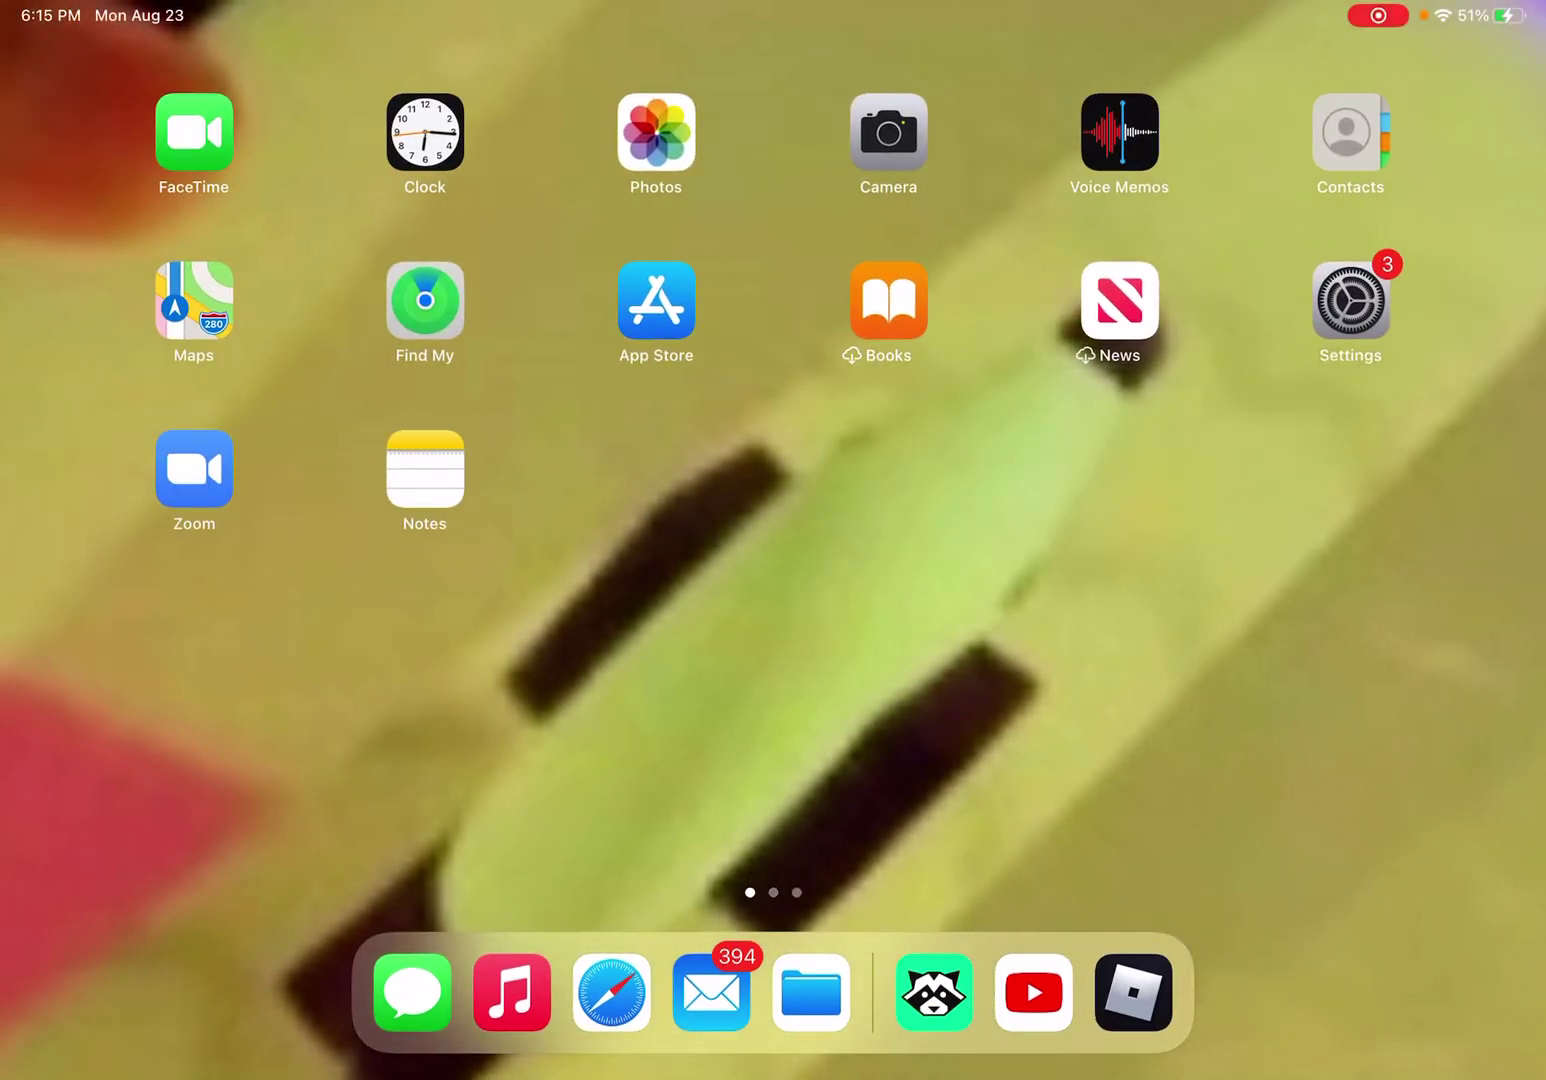
{"action": "scroll", "coordinate": [773, 543], "scroll_direction": "left", "scroll_amount": 3}
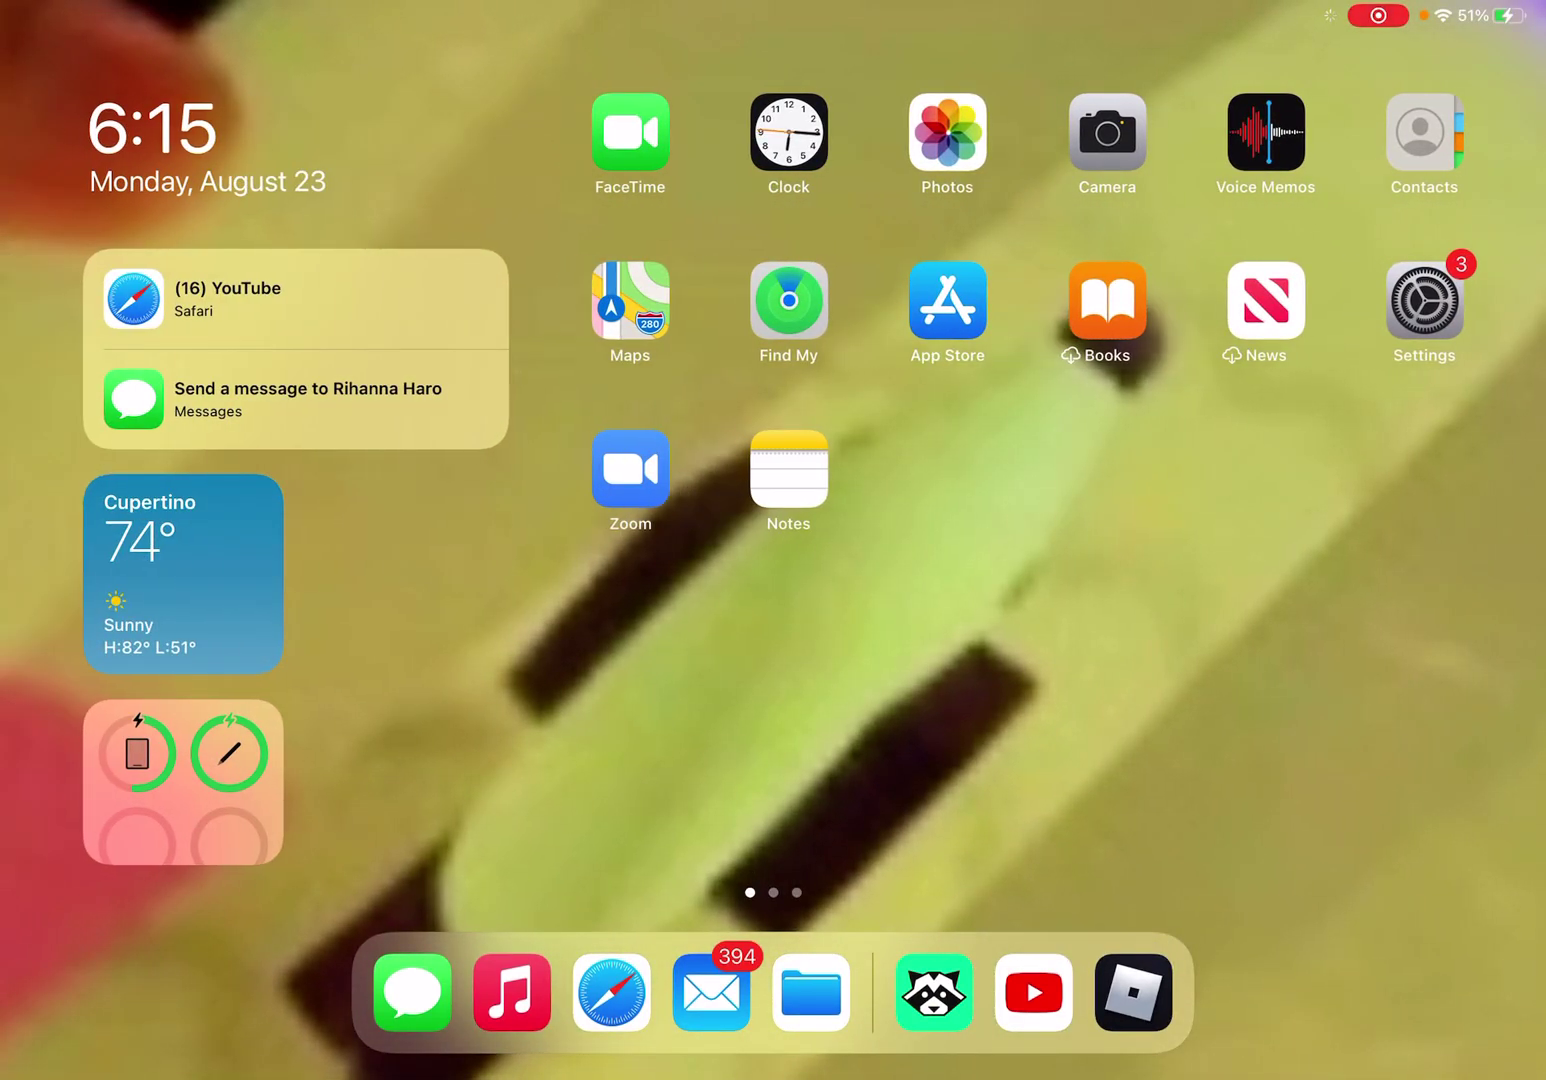
{"action": "scroll", "coordinate": [773, 543], "scroll_direction": "right", "scroll_amount": 3}
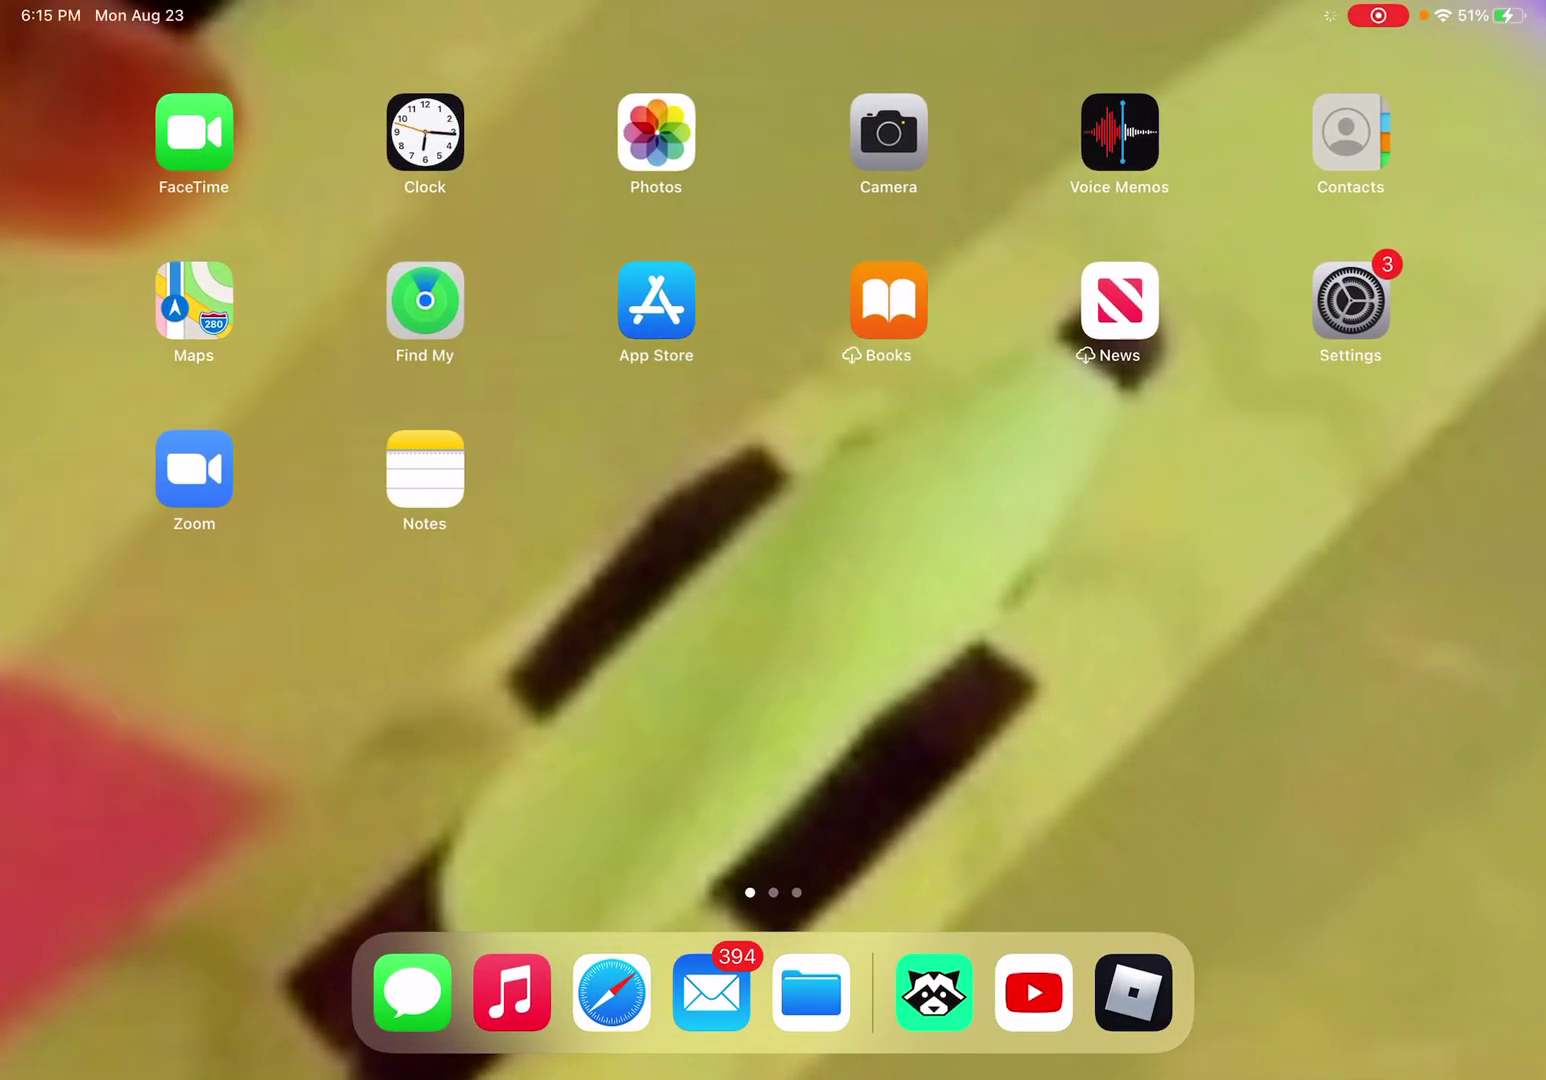
{"action": "scroll", "coordinate": [773, 544], "scroll_direction": "right", "scroll_amount": 3}
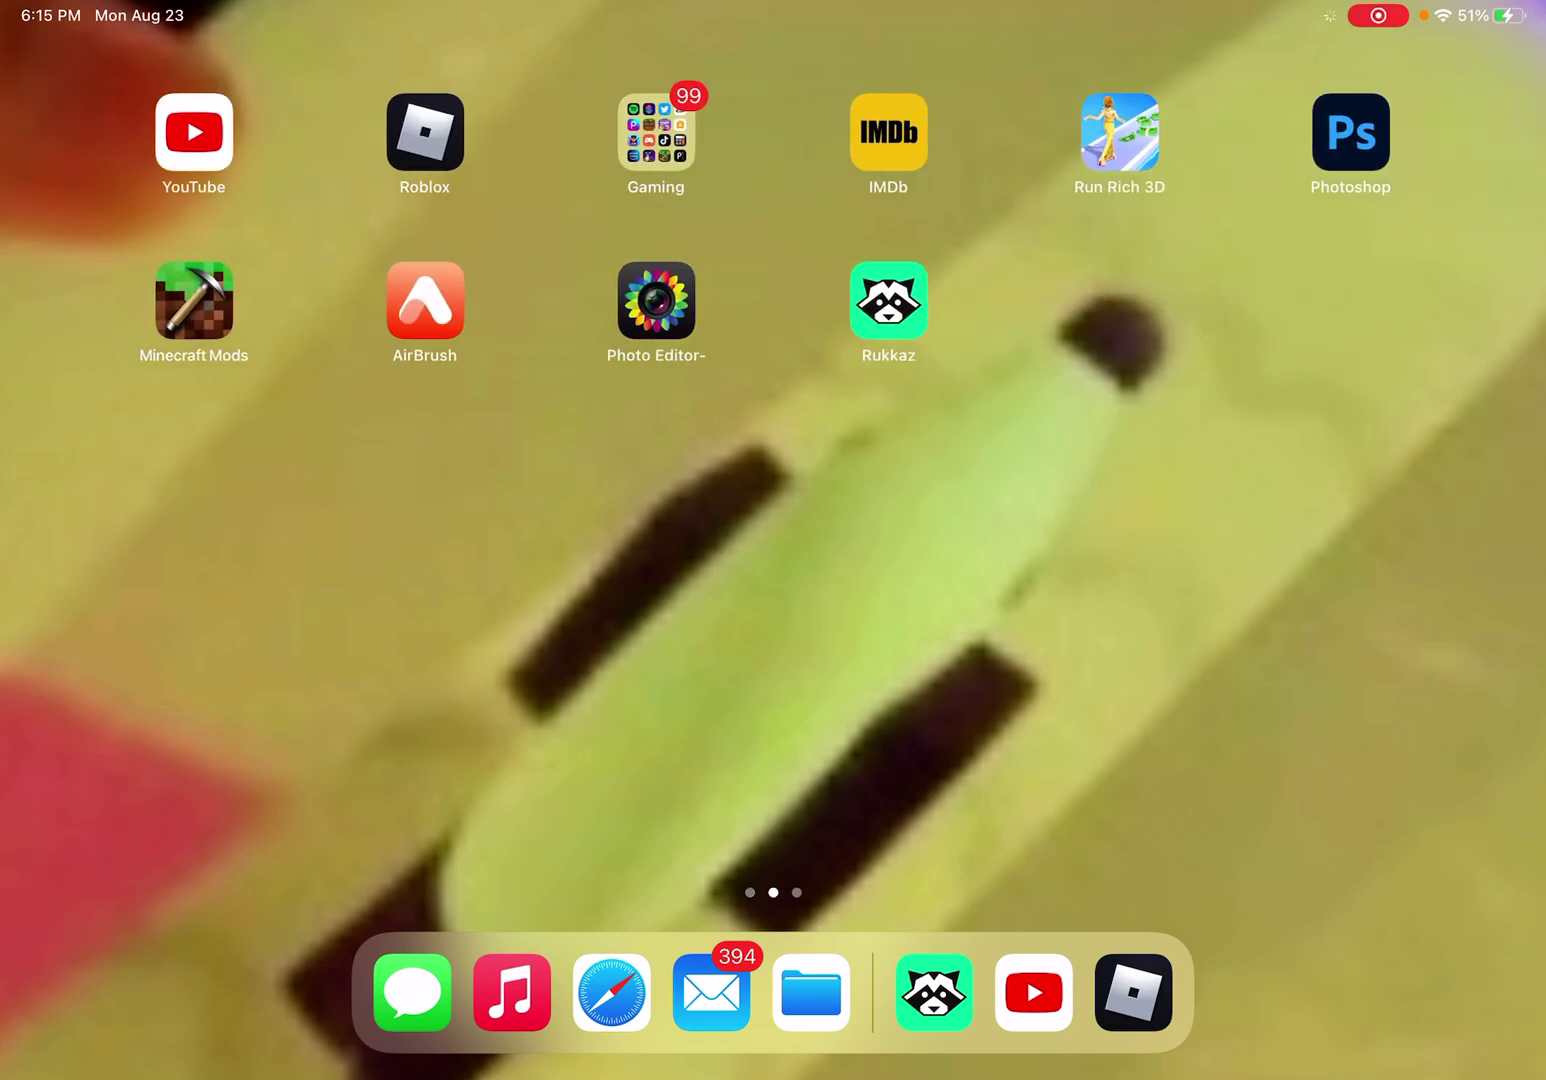
Launch Roblox and open the Veszteseg 2 game details from its Home page.
{"action": "left_click", "coordinate": [424, 131]}
{"action": "left_click", "coordinate": [462, 1022]}
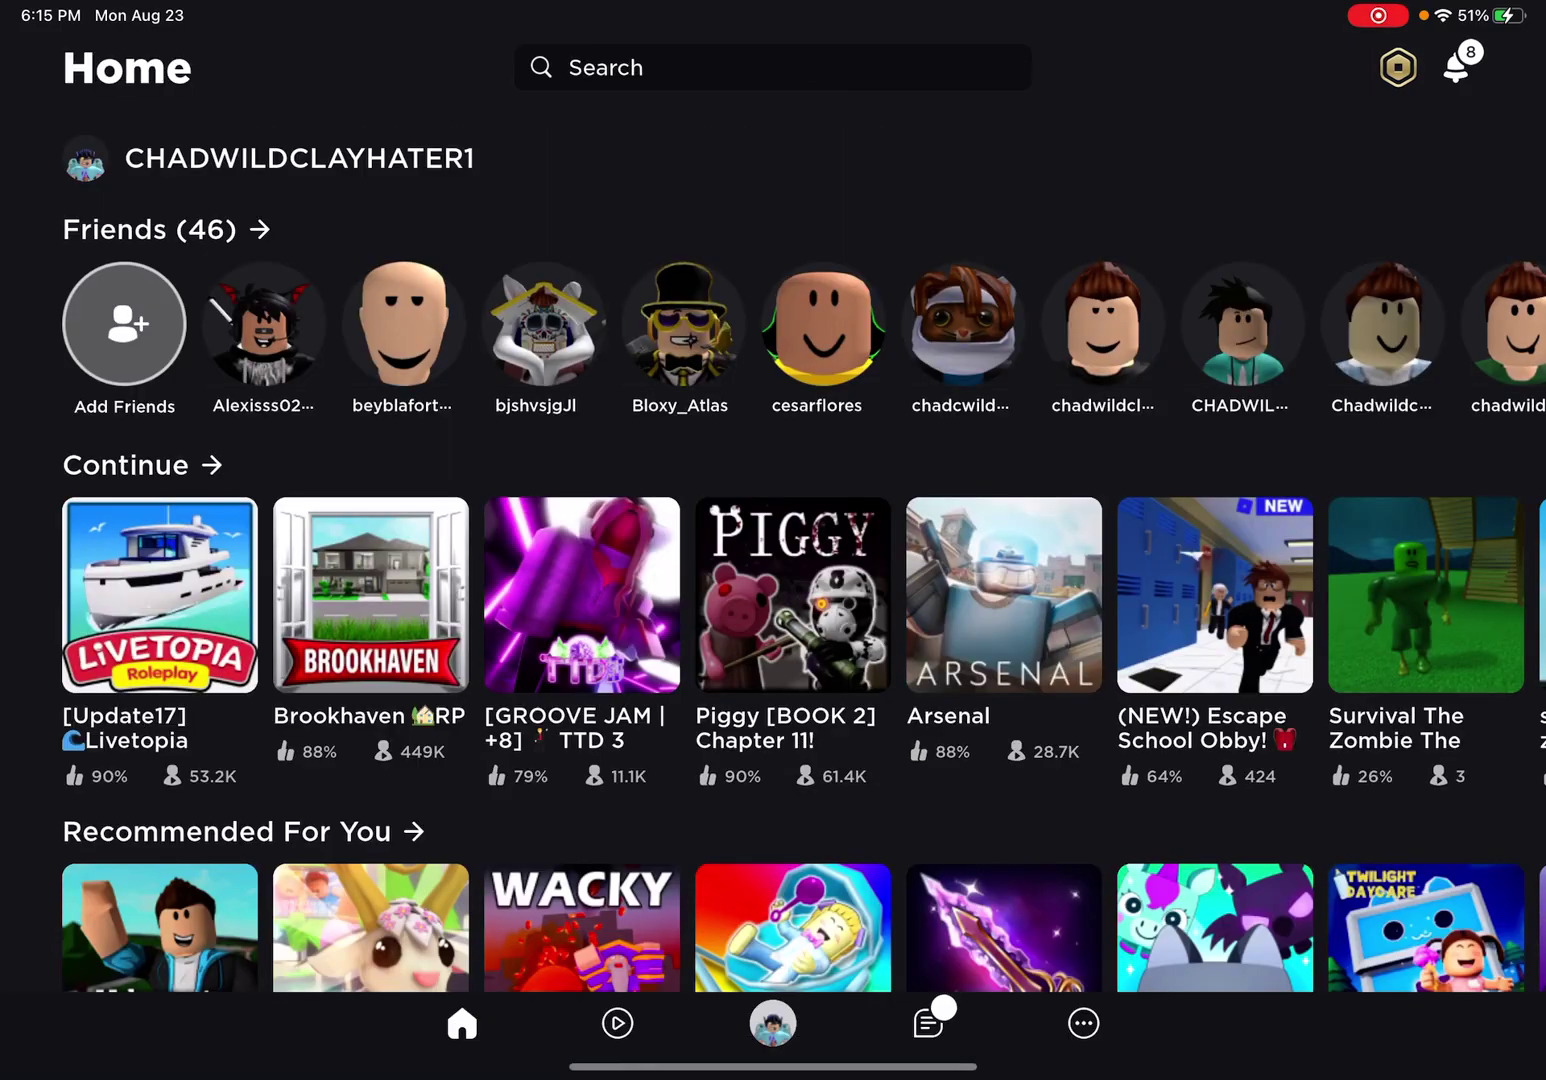
{"action": "scroll", "coordinate": [773, 604], "scroll_direction": "down", "scroll_amount": 5}
{"action": "scroll", "coordinate": [773, 604], "scroll_direction": "down", "scroll_amount": 3}
{"action": "left_click", "coordinate": [157, 743]}
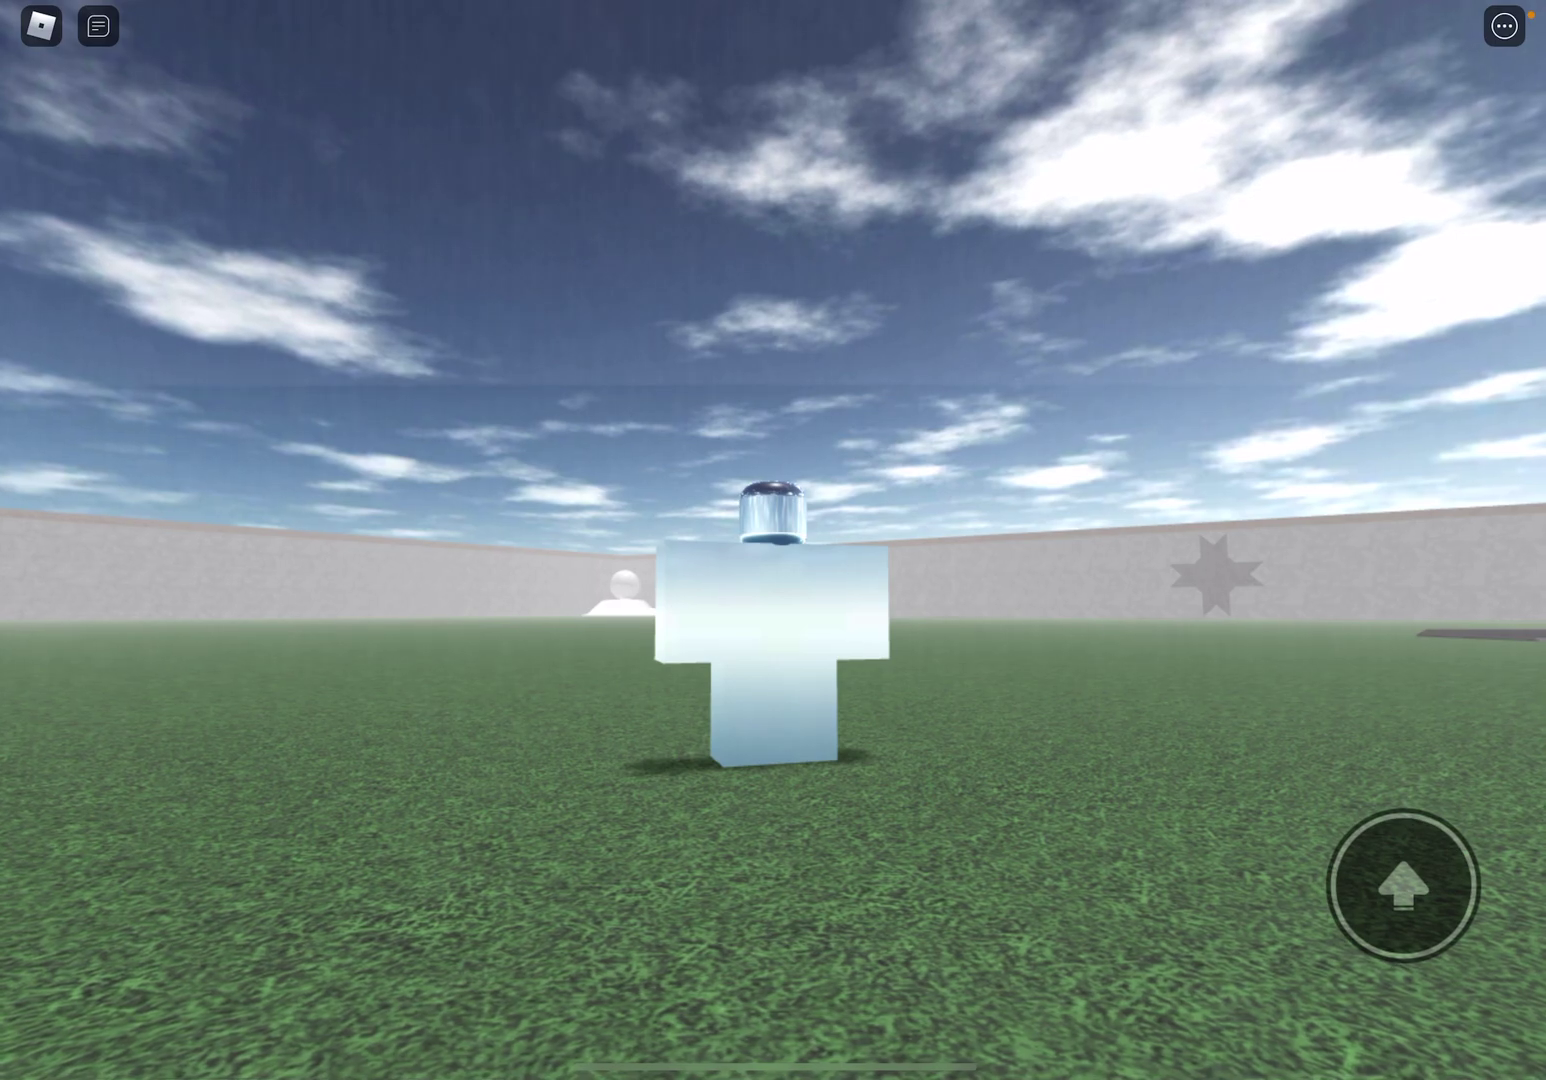
Bring up the Roblox in-game menu, then dismiss it to resume Veszteseg 2.
{"action": "key", "text": "Escape"}
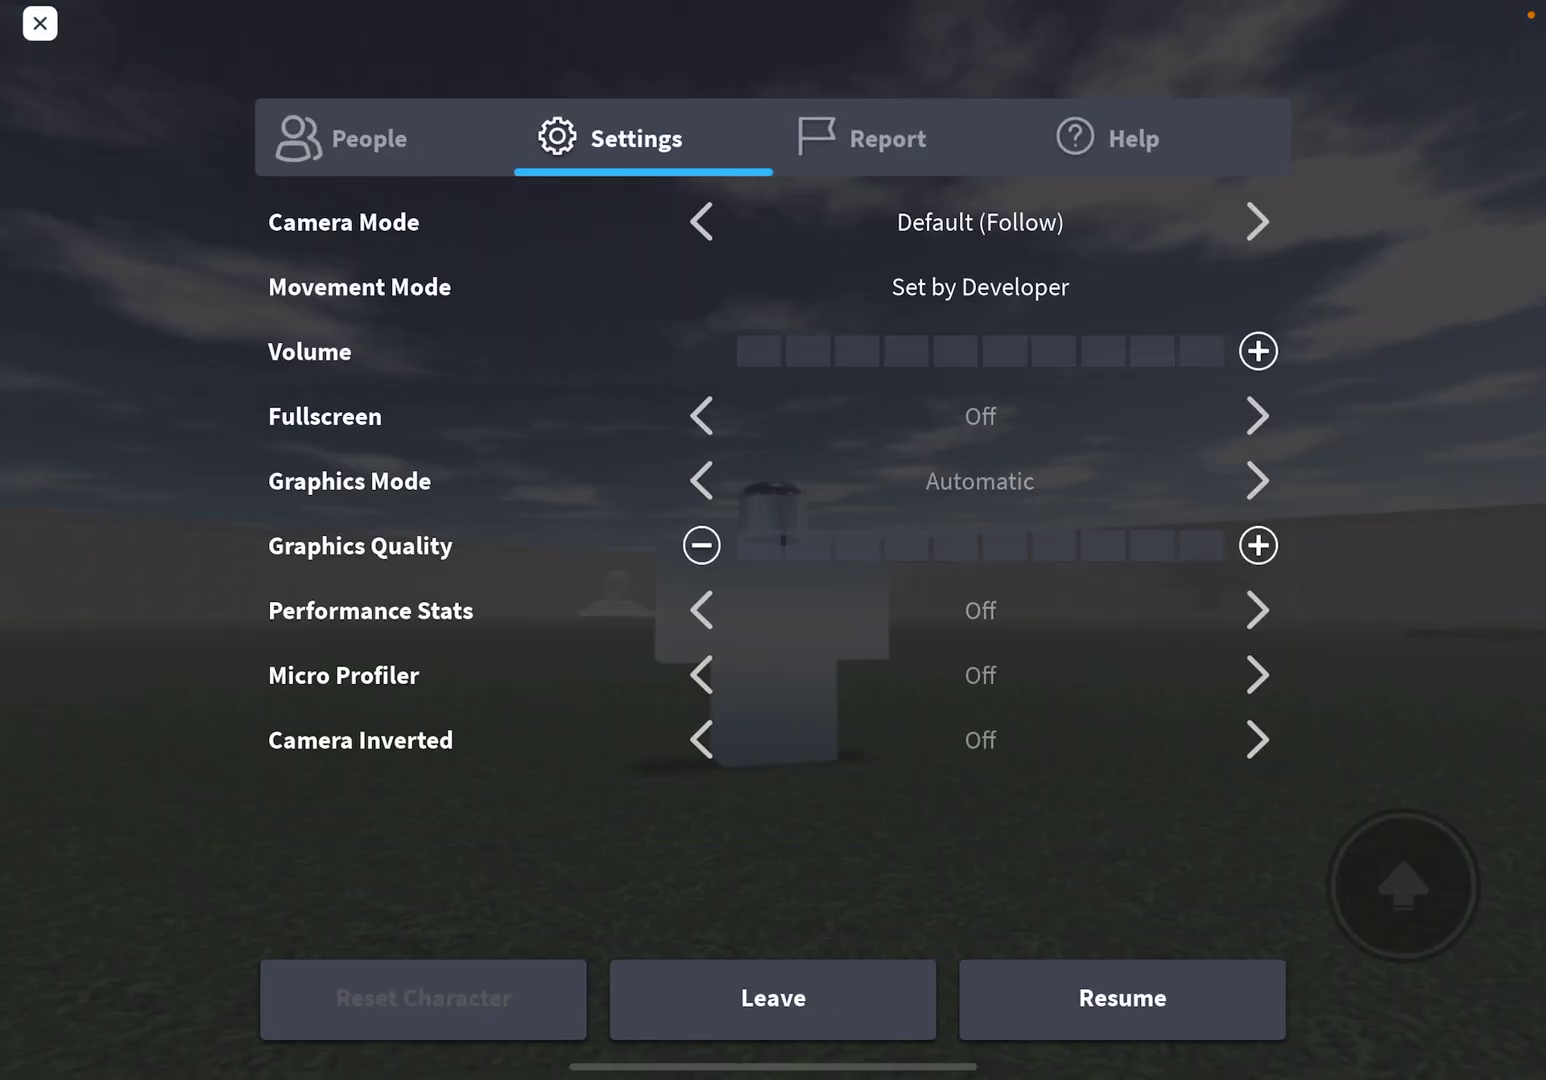
{"action": "key", "text": "Escape"}
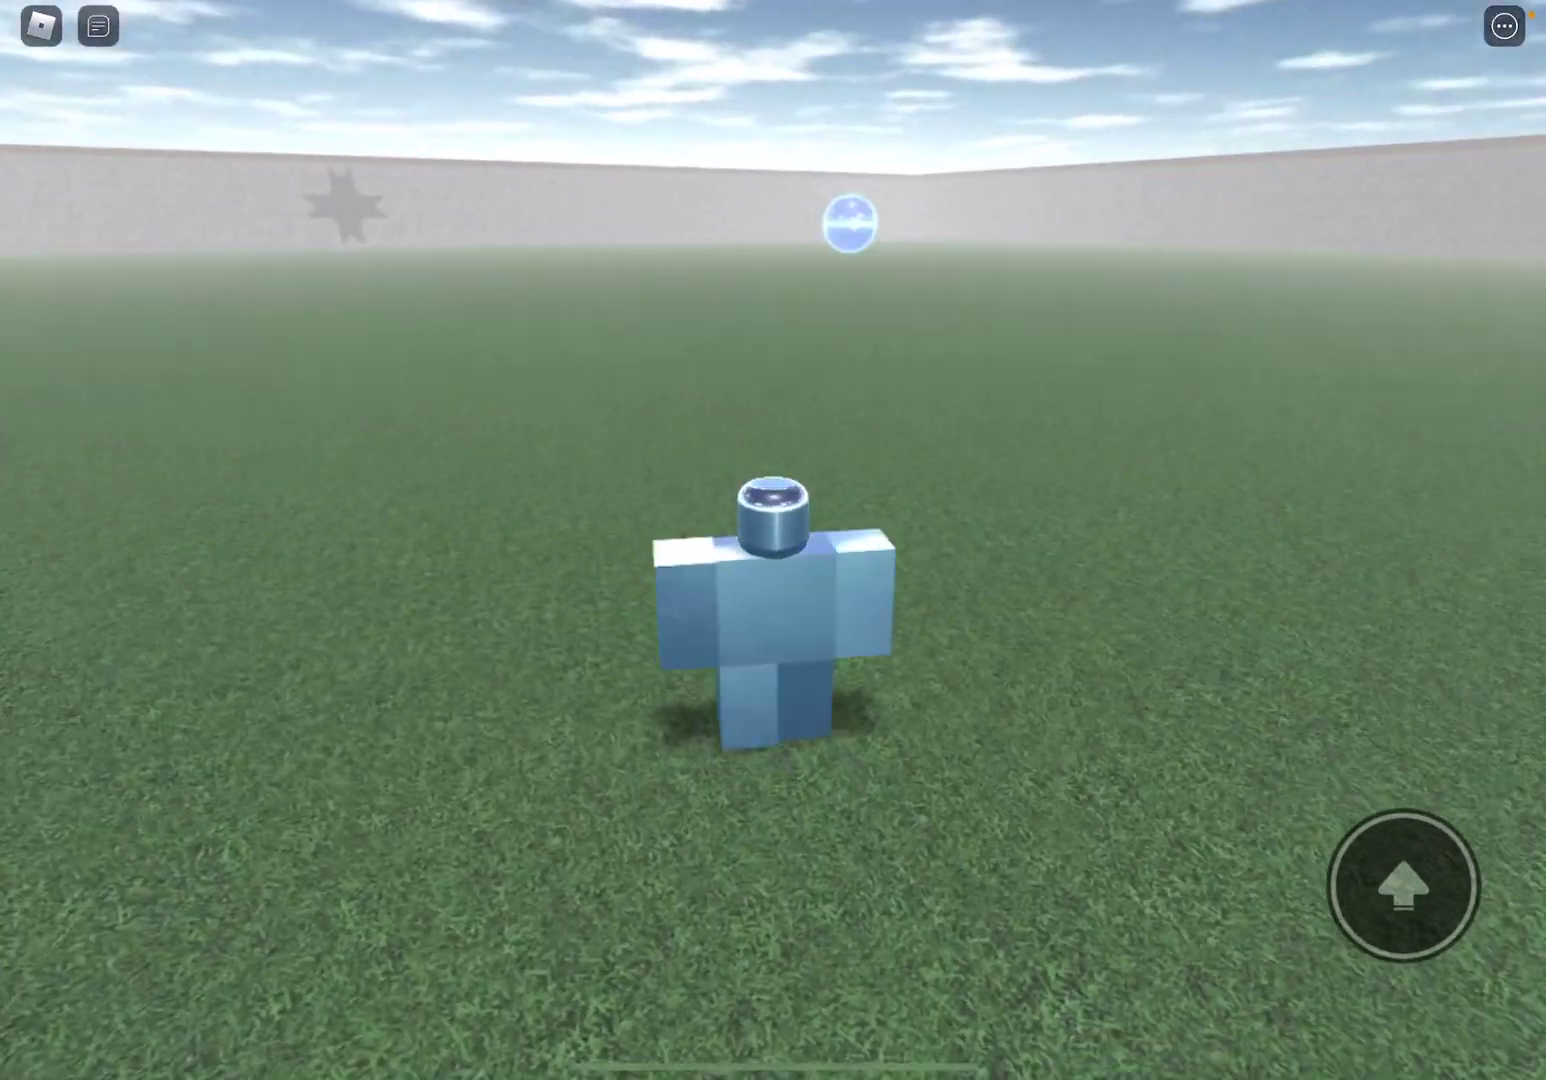